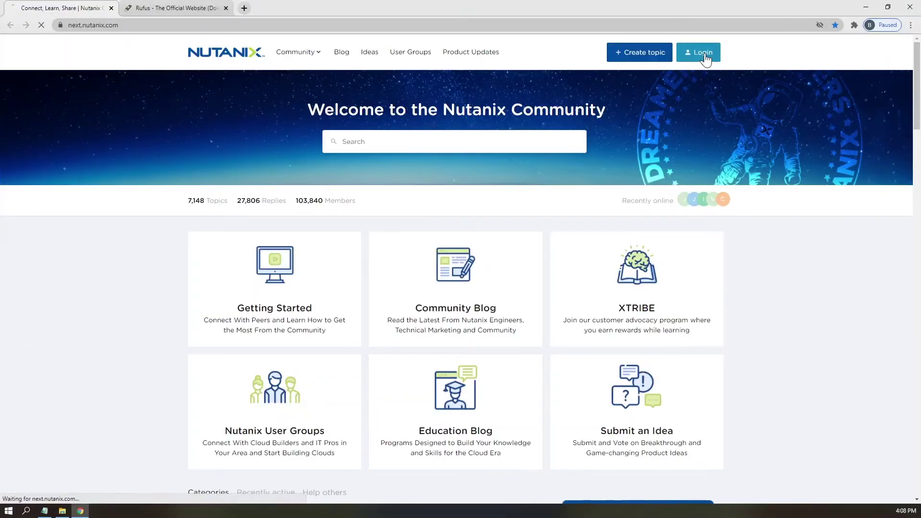
# Log in to Nutanix Community with the My Nutanix account e-mail and password.
pyautogui.click(704, 54)
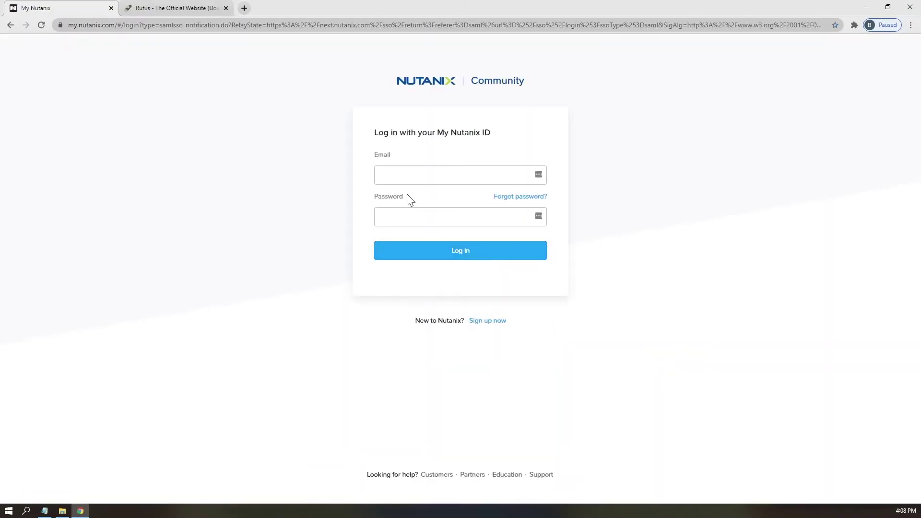
pyautogui.click(408, 175)
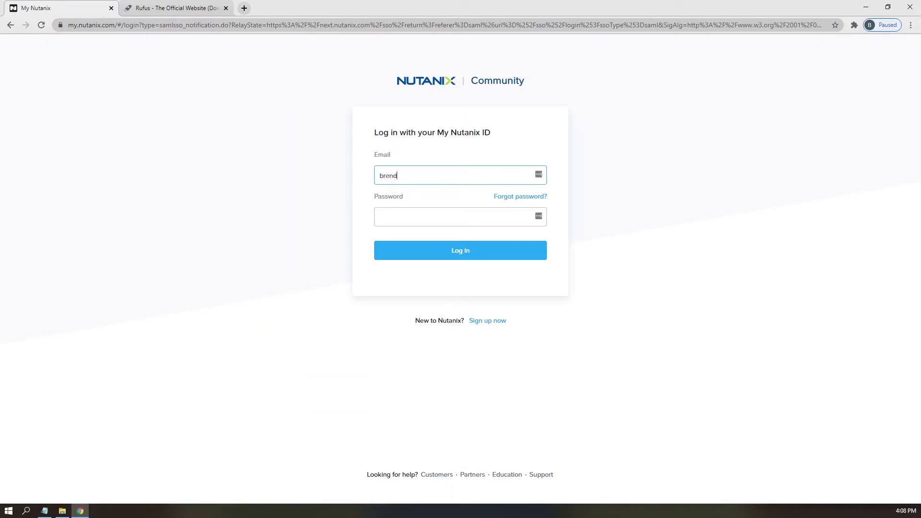
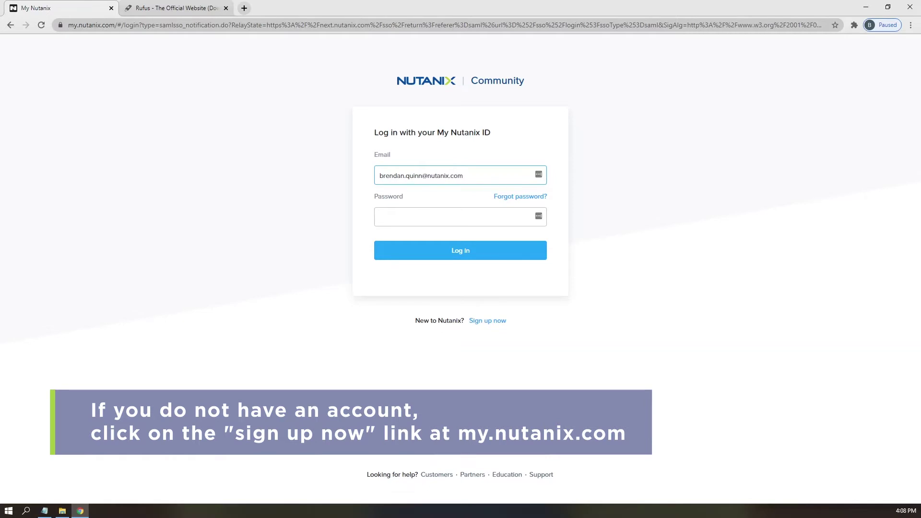
pyautogui.click(456, 217)
pyautogui.write('•')
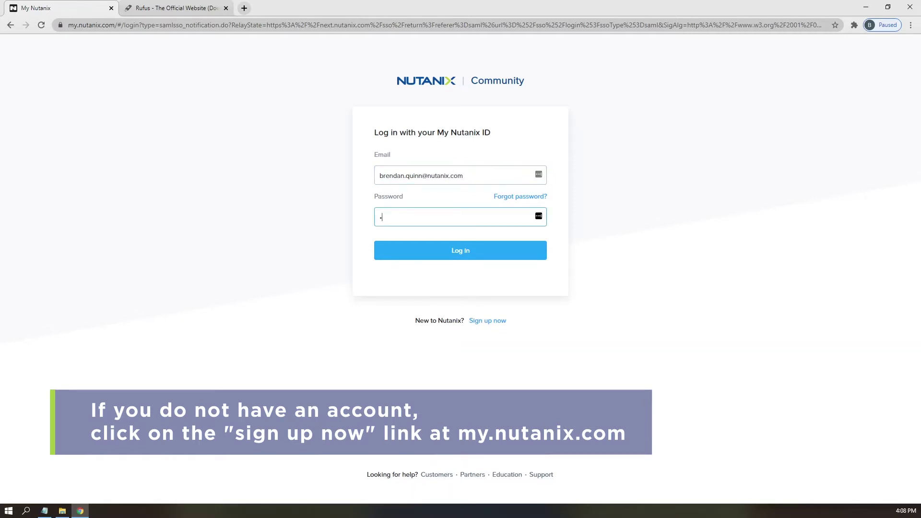
pyautogui.write('•••••••••••')
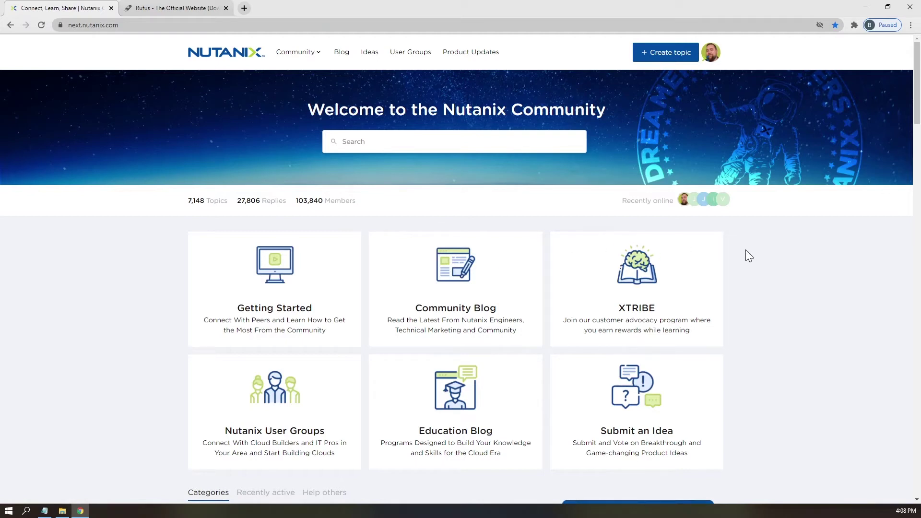
# Download the CE-2020.09.16 installer ISO and the VirtIO 1.1.5 ISO in new tabs.
pyautogui.scroll(-2, 746, 249)
pyautogui.scroll(-1, 746, 249)
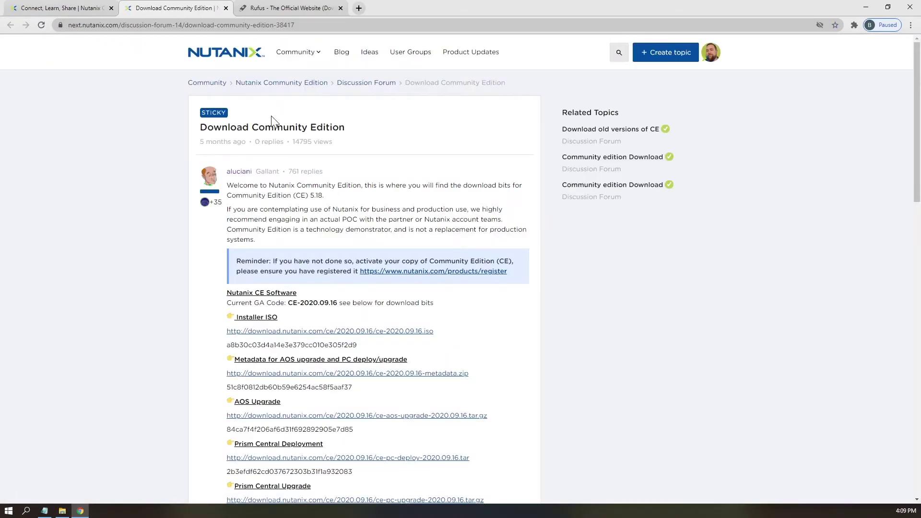
pyautogui.scroll(-1, 327, 198)
pyautogui.scroll(-1, 261, 237)
pyautogui.rightClick(265, 236)
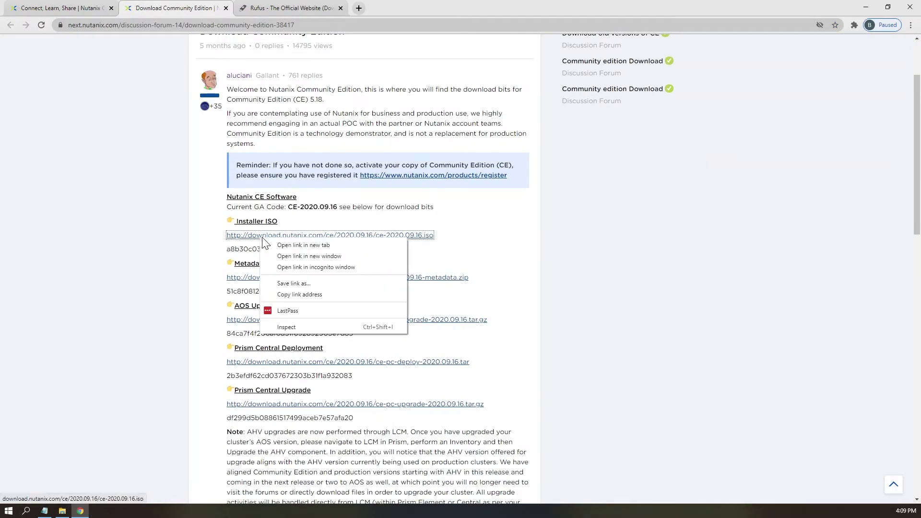
pyautogui.click(315, 244)
pyautogui.scroll(-10, 321, 235)
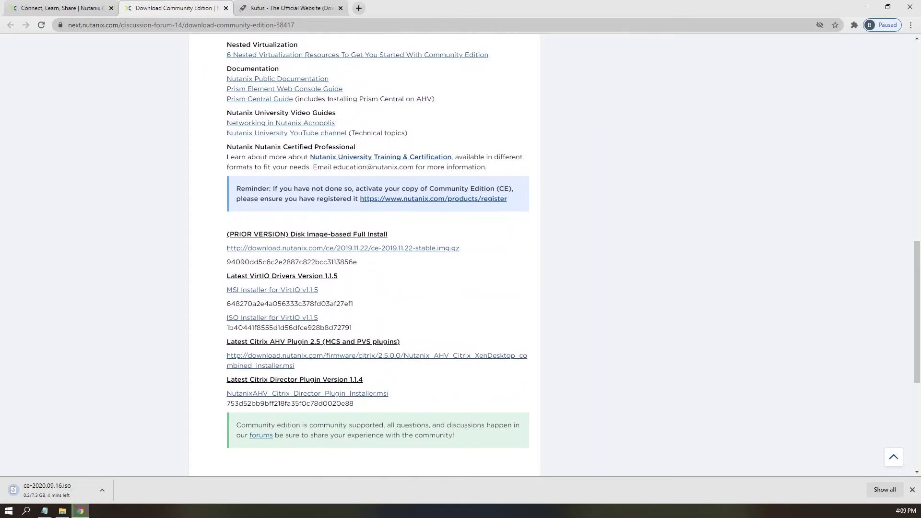
pyautogui.rightClick(247, 319)
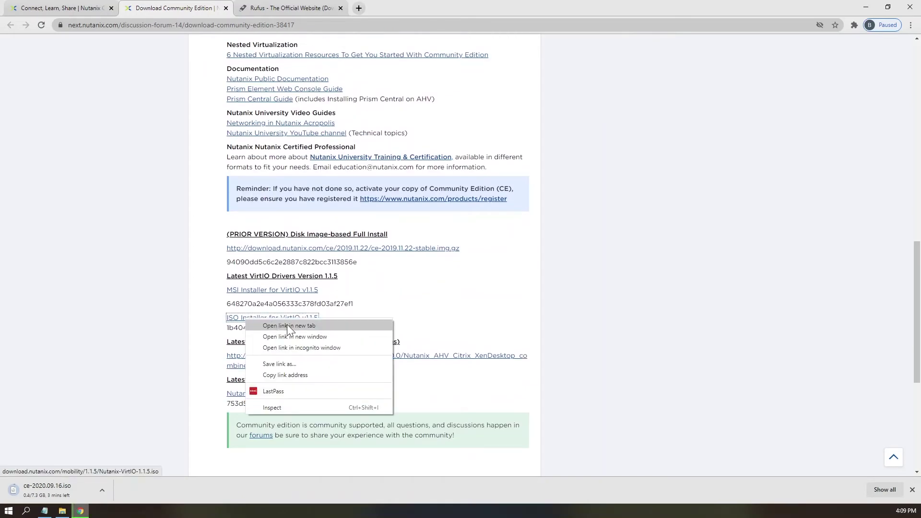
pyautogui.click(286, 325)
# Download the Prism Central deploy tarball and ce-2020.09.16 metadata zip, then go to the Rufus site.
pyautogui.scroll(10, 245, 270)
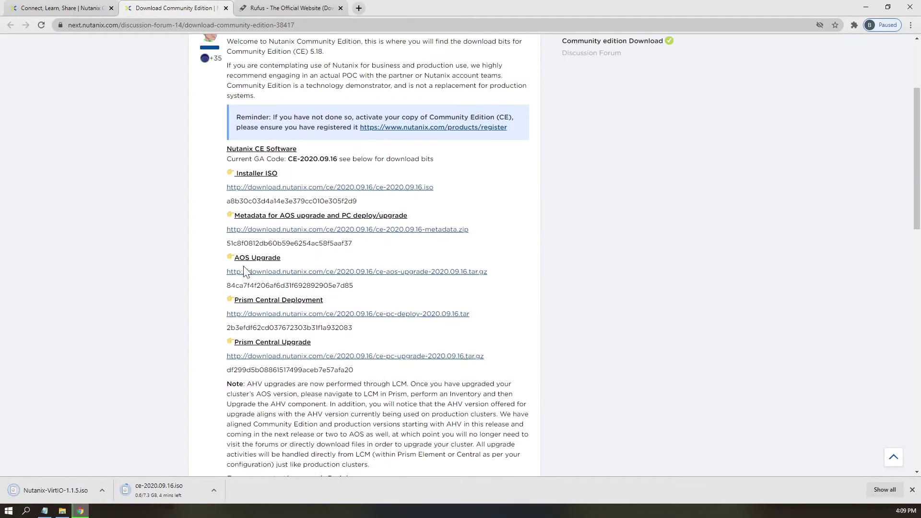
pyautogui.rightClick(298, 314)
pyautogui.click(346, 328)
pyautogui.rightClick(287, 229)
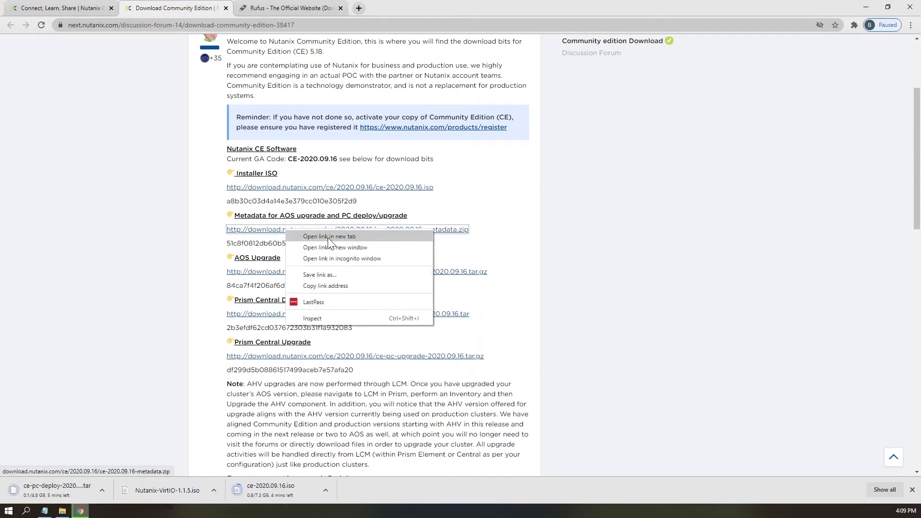
pyautogui.click(328, 237)
pyautogui.doubleClick(312, 159)
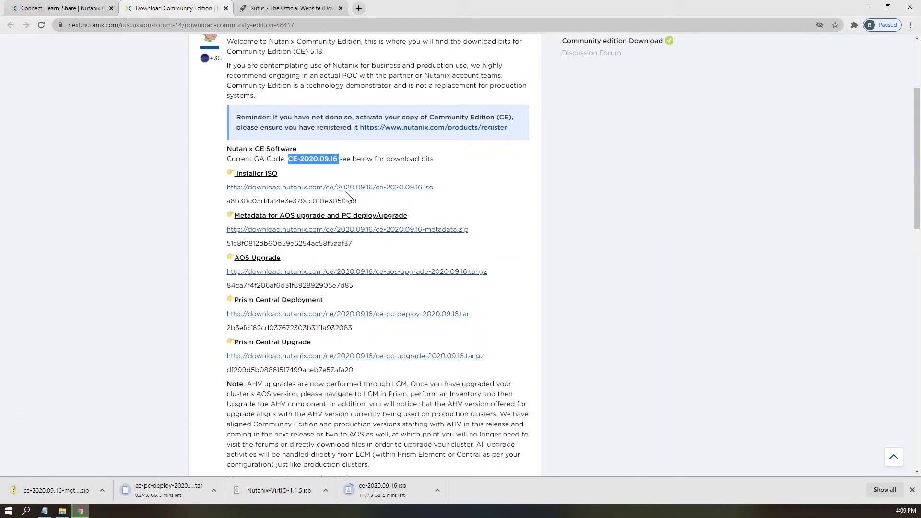
pyautogui.click(529, 180)
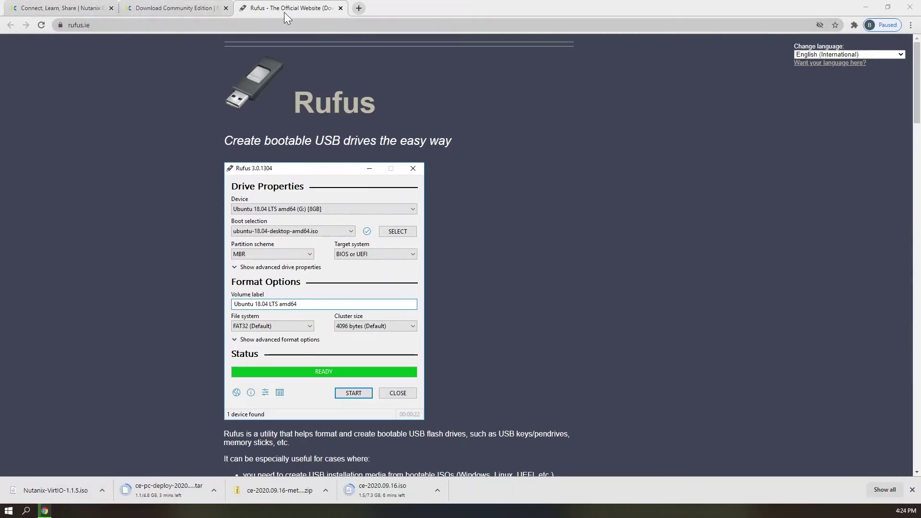
# Download Rufus 3.13 from the rufus.ie Download section.
pyautogui.click(190, 25)
pyautogui.scroll(-6, 321, 240)
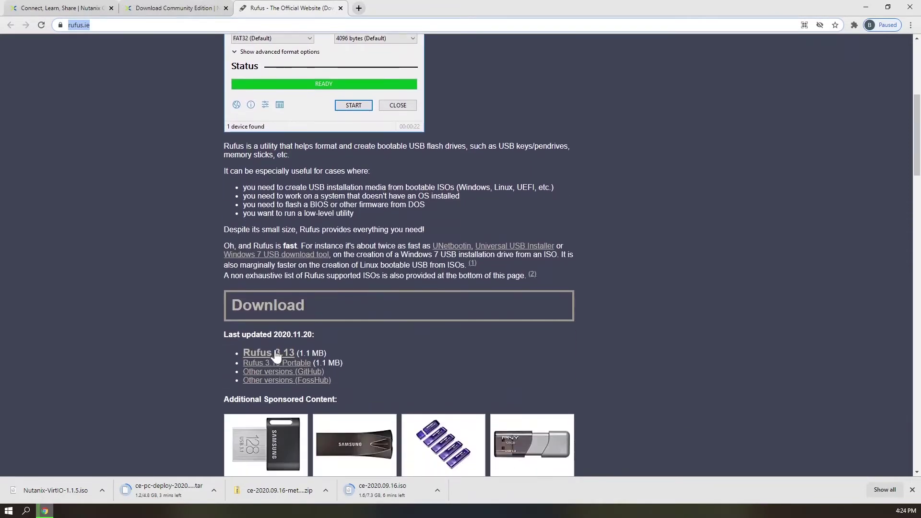
pyautogui.click(274, 358)
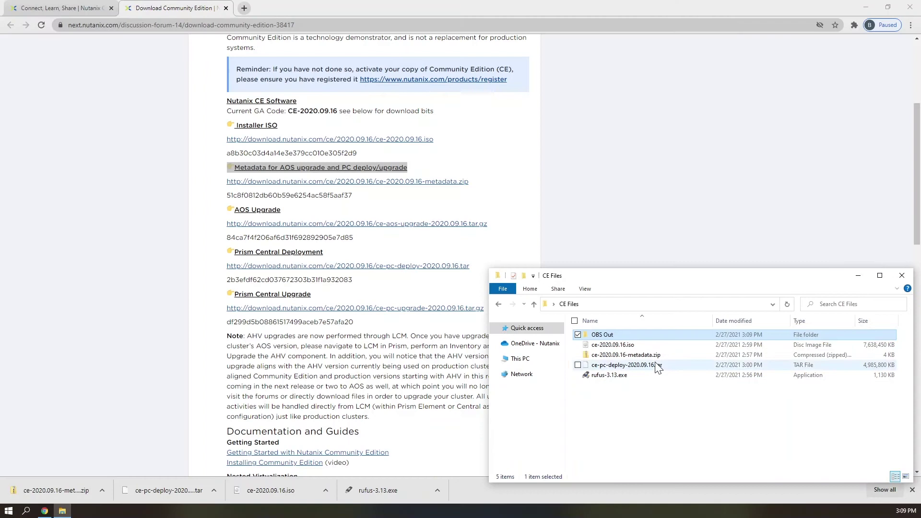
# Launch rufus-3.13.exe and target the 64 GB NO_LABEL (D:) USB drive.
pyautogui.doubleClick(615, 377)
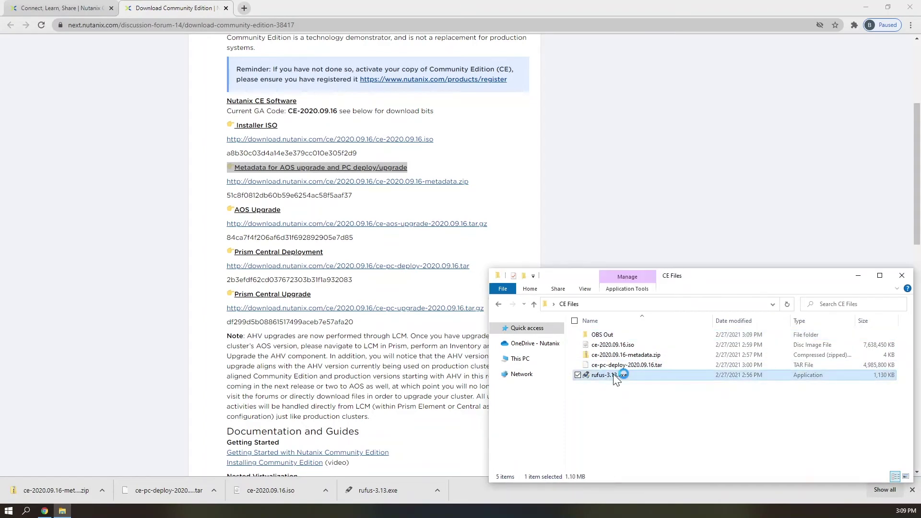
pyautogui.moveTo(347, 84); pyautogui.dragTo(649, 7)
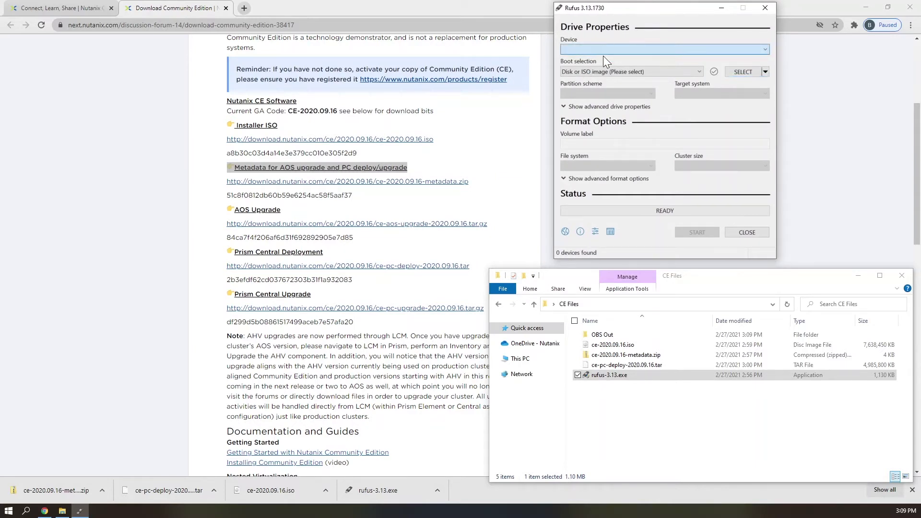
pyautogui.click(620, 50)
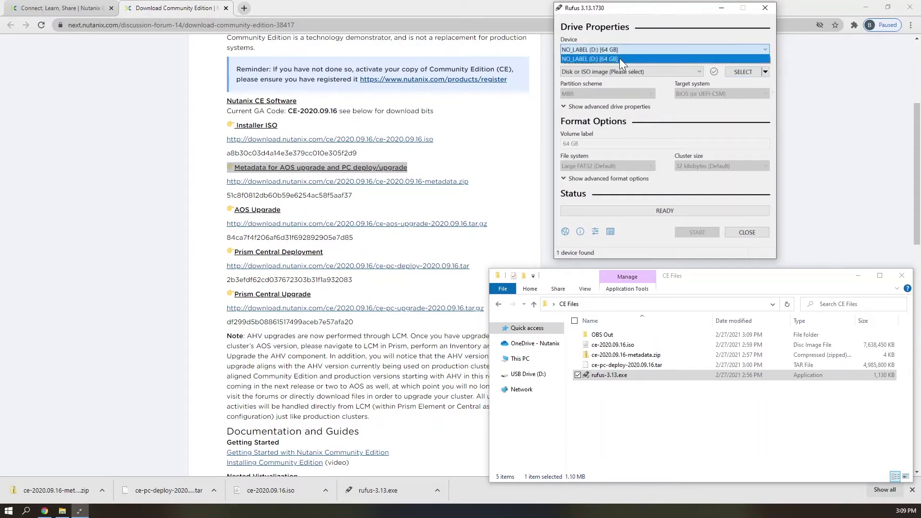
pyautogui.click(620, 58)
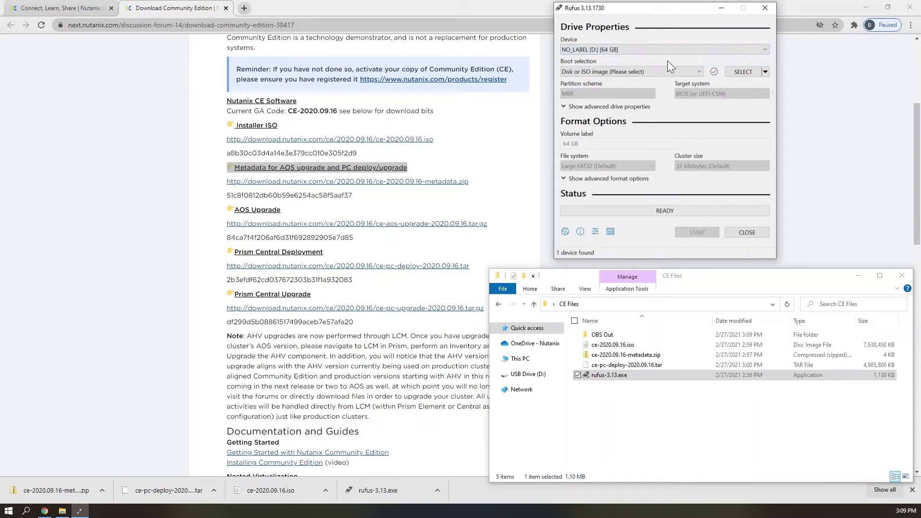
# Write ce-2020.09.16.iso to the drive with volume label PHOENIX, accepting the data erase.
pyautogui.click(745, 74)
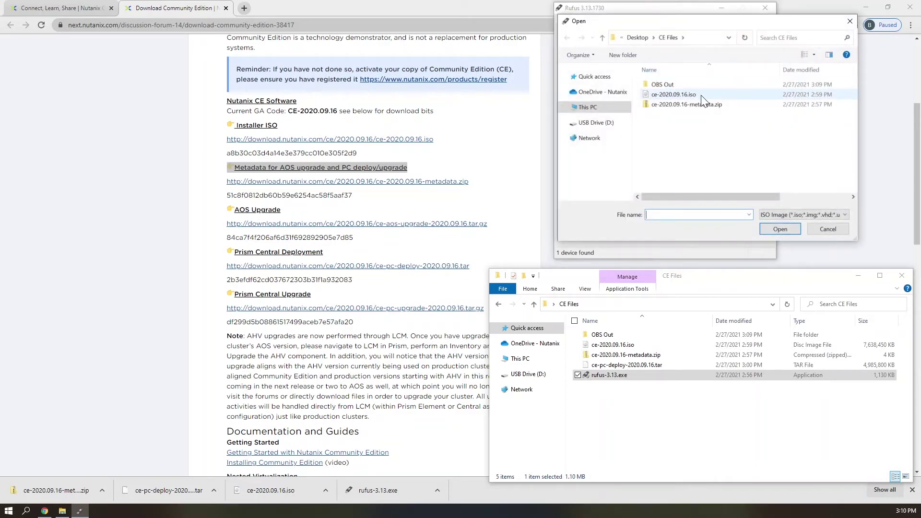
pyautogui.click(701, 99)
pyautogui.click(778, 231)
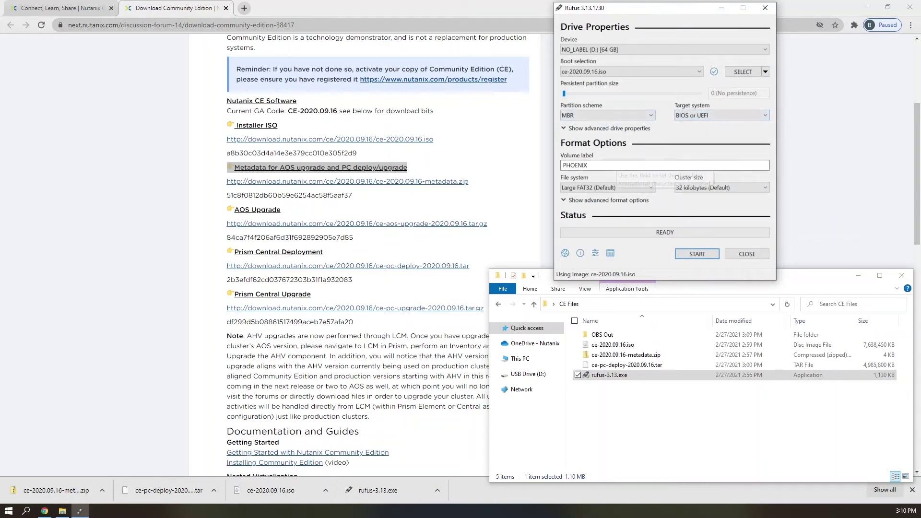
pyautogui.click(613, 165)
pyautogui.hotkey('ctrl', 'a')
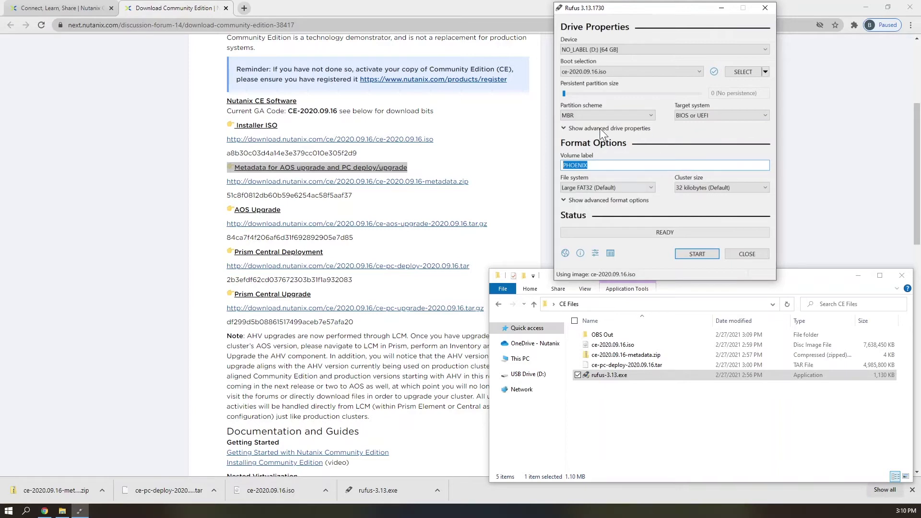
pyautogui.click(692, 254)
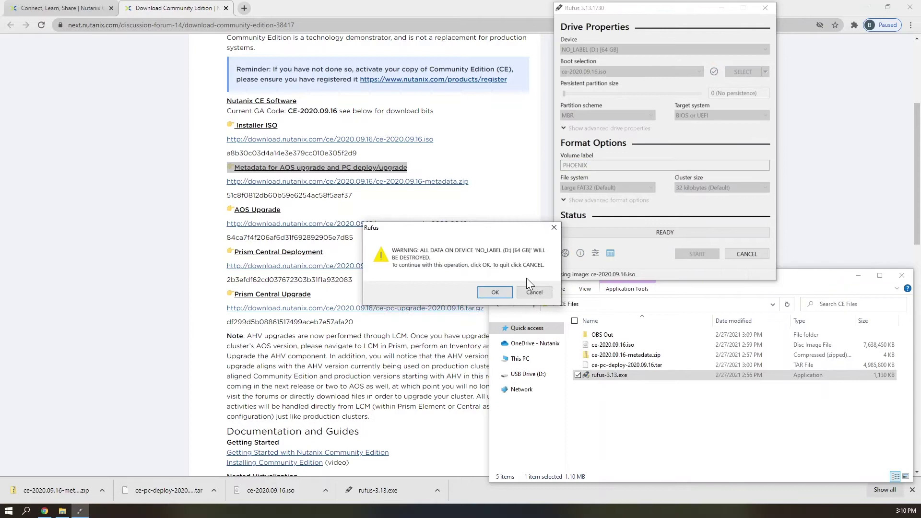
pyautogui.click(494, 292)
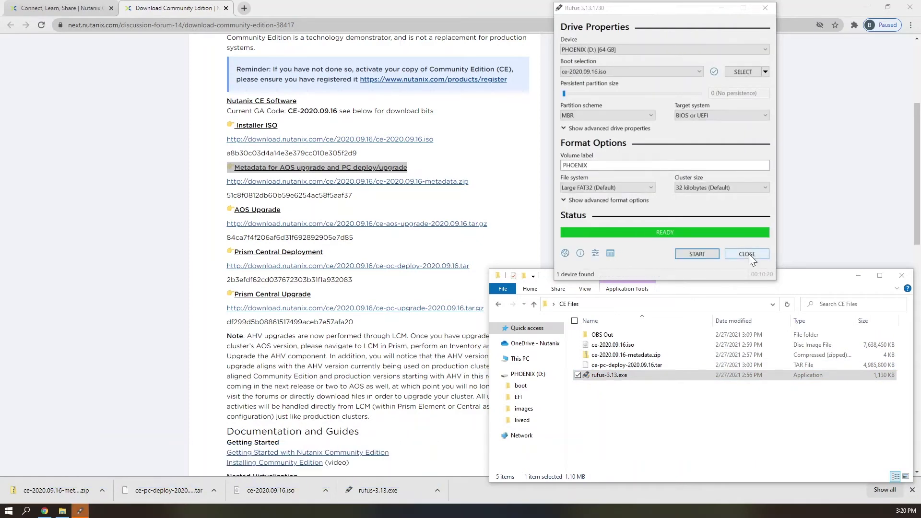
# Close Rufus and eject the PHOENIX (D:) USB drive.
pyautogui.click(748, 255)
pyautogui.rightClick(529, 377)
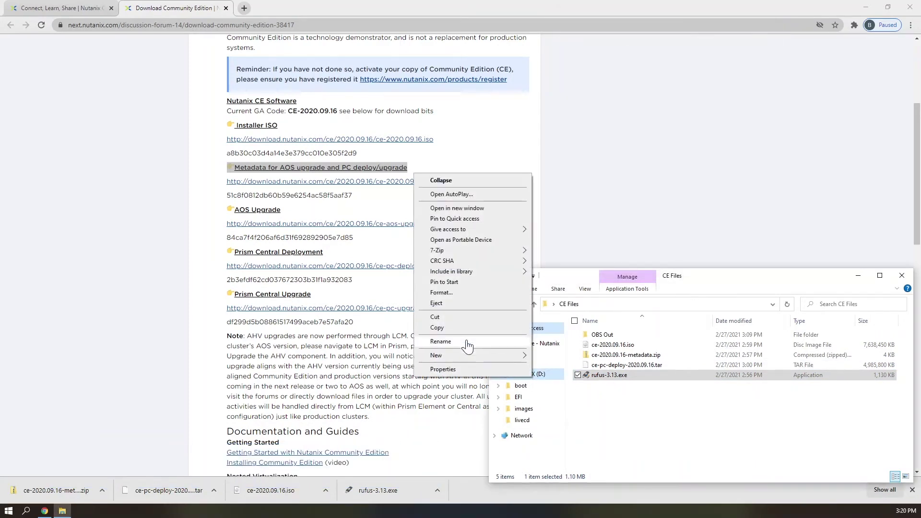
pyautogui.click(454, 305)
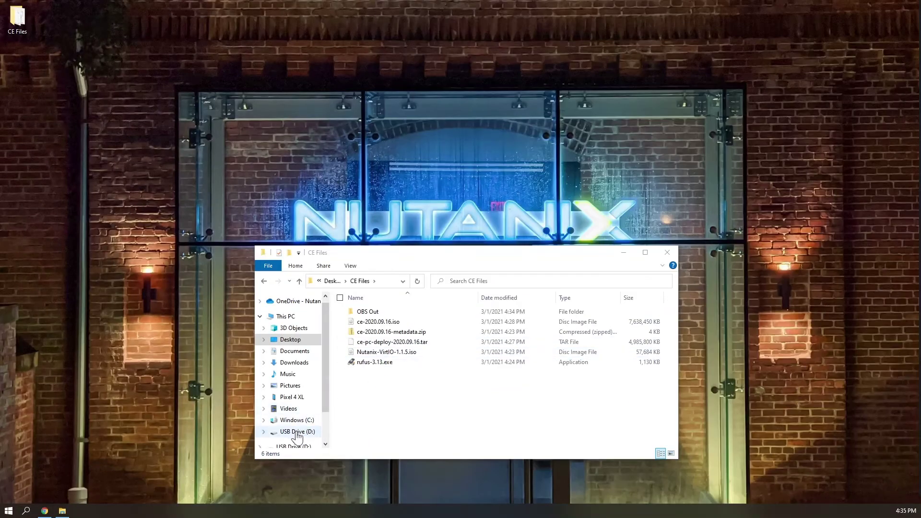
# Format USB Drive (D:) as exFAT with volume label AHVBoot, confirming the erase.
pyautogui.rightClick(298, 435)
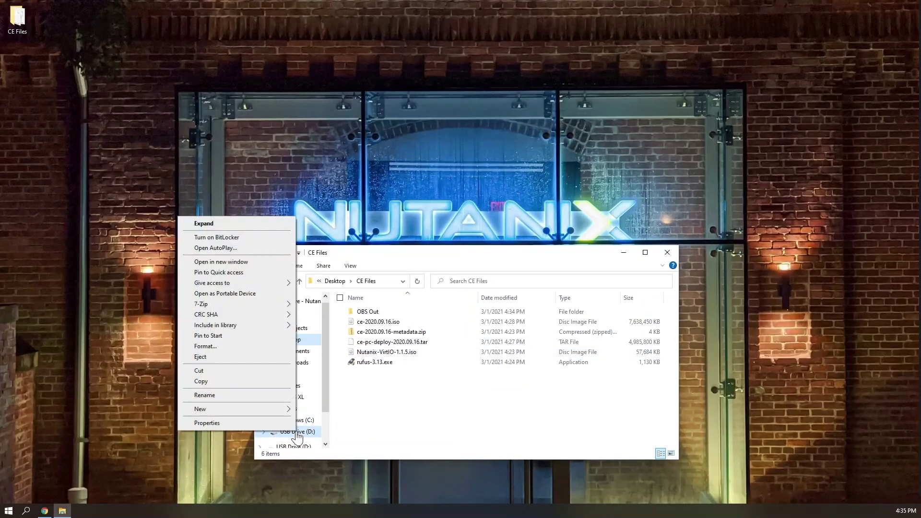
pyautogui.click(209, 350)
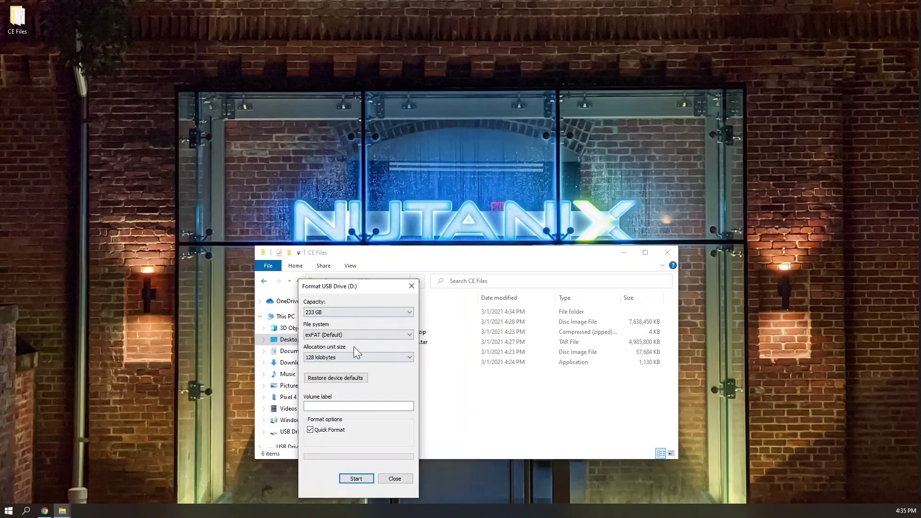
pyautogui.click(335, 334)
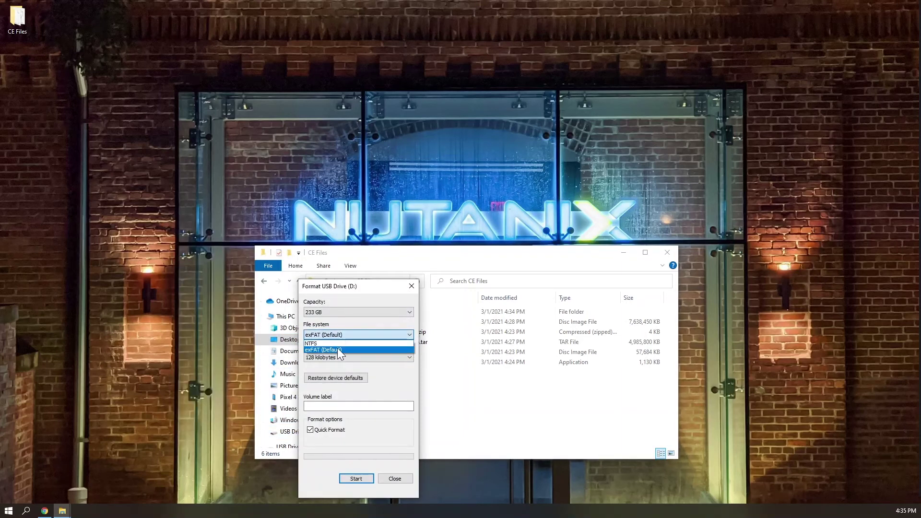
pyautogui.click(338, 349)
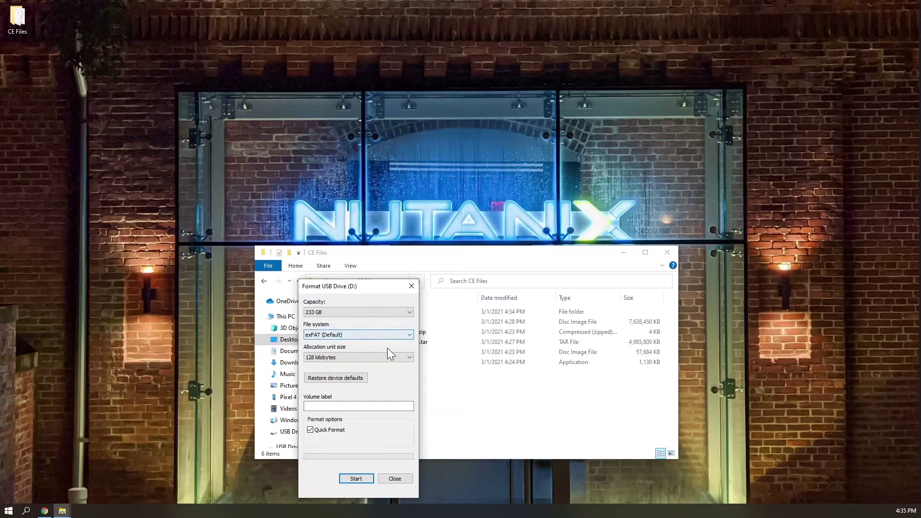
pyautogui.click(387, 406)
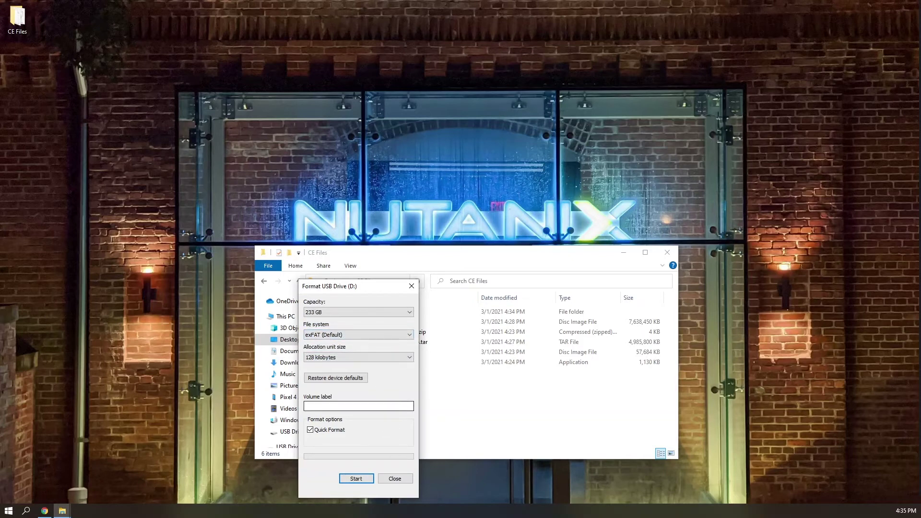
pyautogui.write('AHVBoot')
pyautogui.click(366, 479)
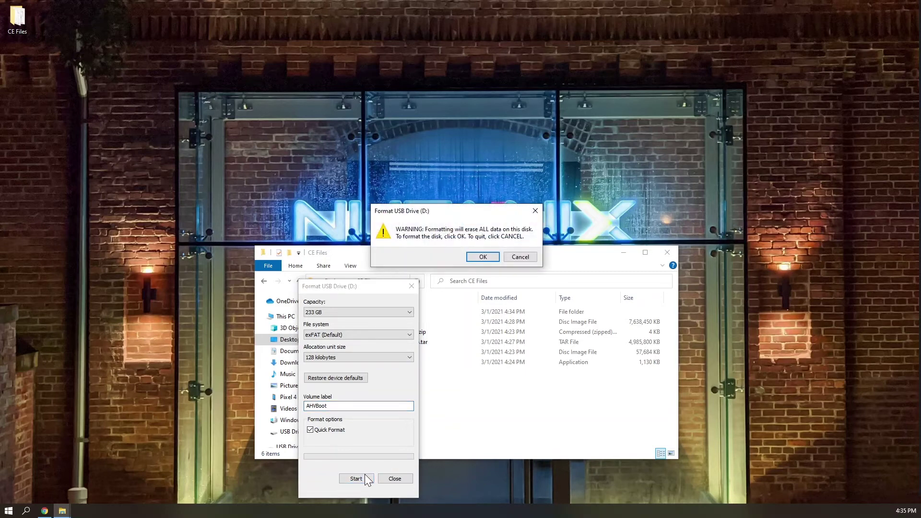
pyautogui.click(482, 258)
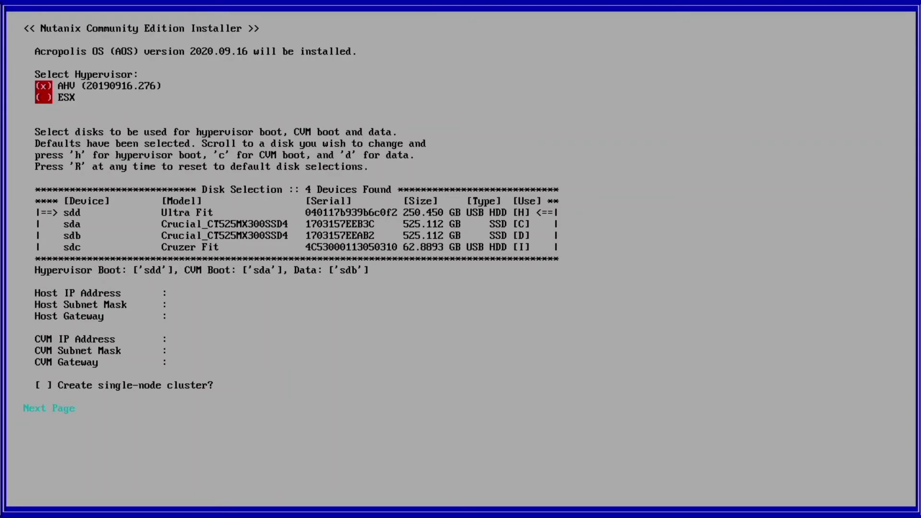
# Mark sda as the CVM boot disk and sdb as data, leaving sdd as hypervisor boot.
pyautogui.press('Tab')
pyautogui.press('Down')
pyautogui.press('Down')
pyautogui.press('c')
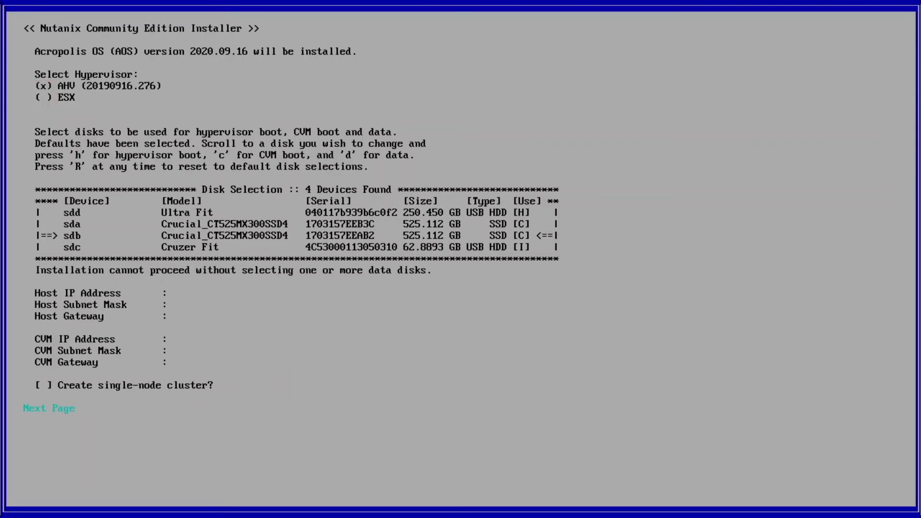
pyautogui.press('Up')
pyautogui.press('d')
pyautogui.press('Down')
pyautogui.press('d')
pyautogui.press('Up')
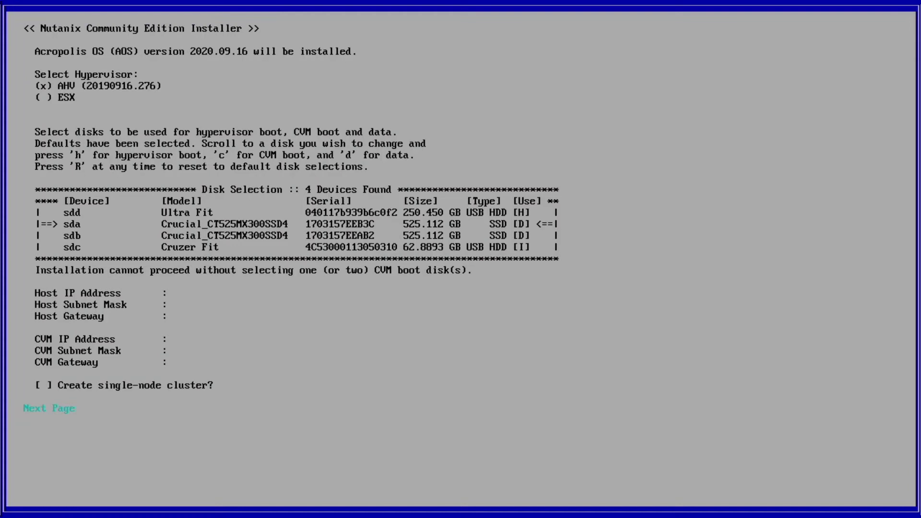
pyautogui.press('c')
pyautogui.press('Down')
pyautogui.press('c')
pyautogui.press('d')
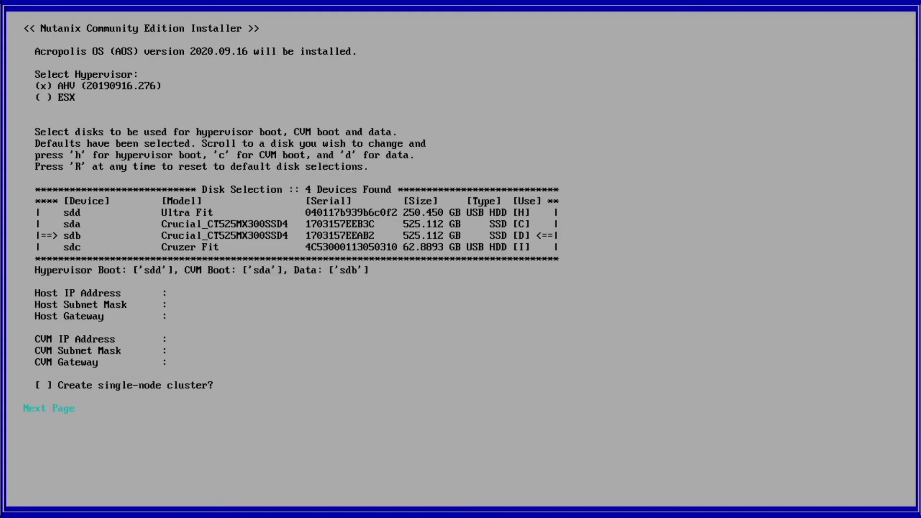
pyautogui.press('Tab')
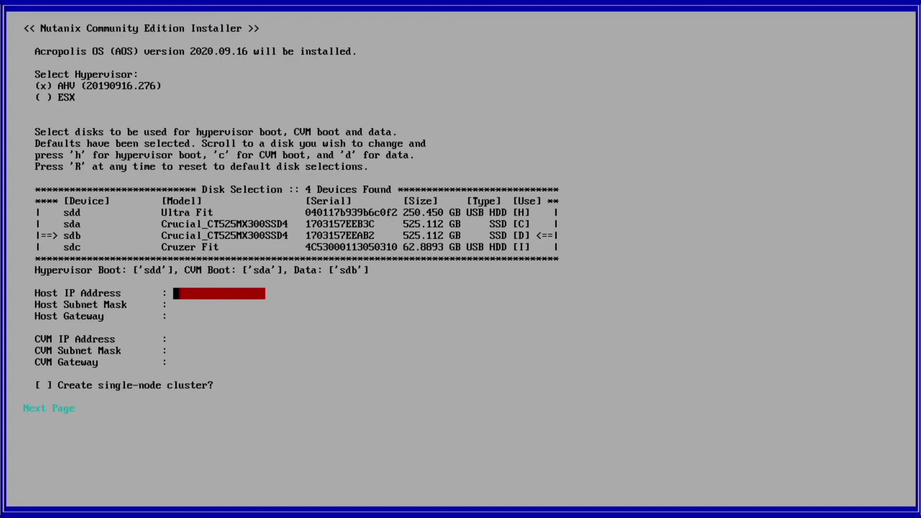
# Enter host IP 10.10.2.7, subnet mask 255.255.255.0 and gateway 10.10.2.1.
pyautogui.write('10.10.2.7')
pyautogui.press('Tab')
pyautogui.write('255.2')
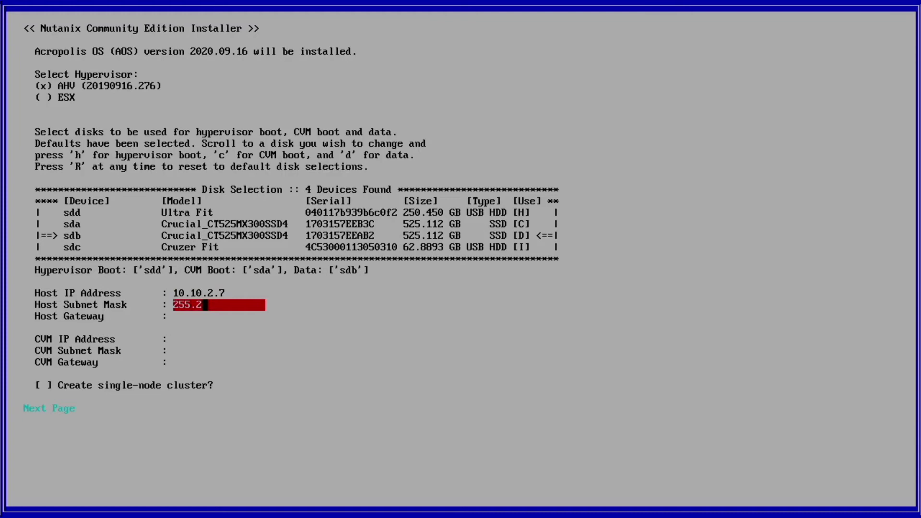
pyautogui.write('55.255.0')
pyautogui.press('Tab')
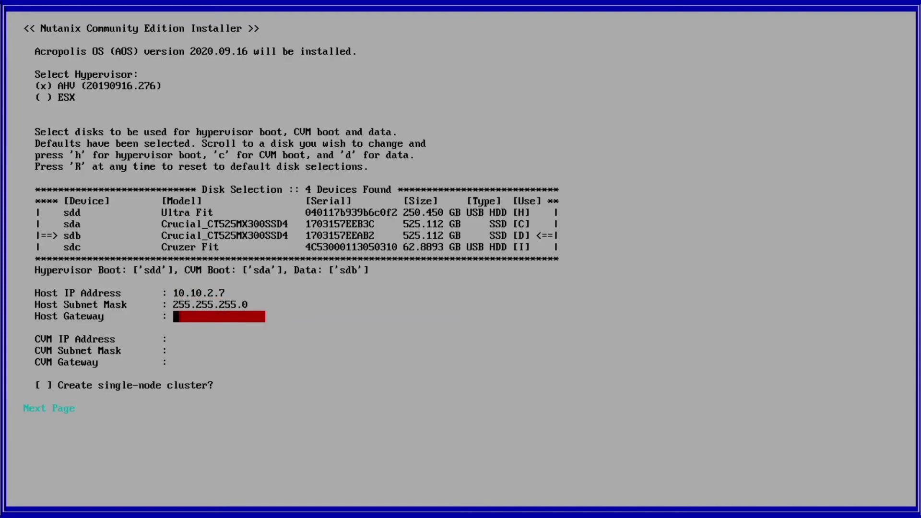
pyautogui.write('10.10.2.1')
pyautogui.press('Tab')
# Enter CVM IP 10.10.2.8, subnet mask 255.255.255.0 and gateway 10.10.2.1.
pyautogui.write('10.10')
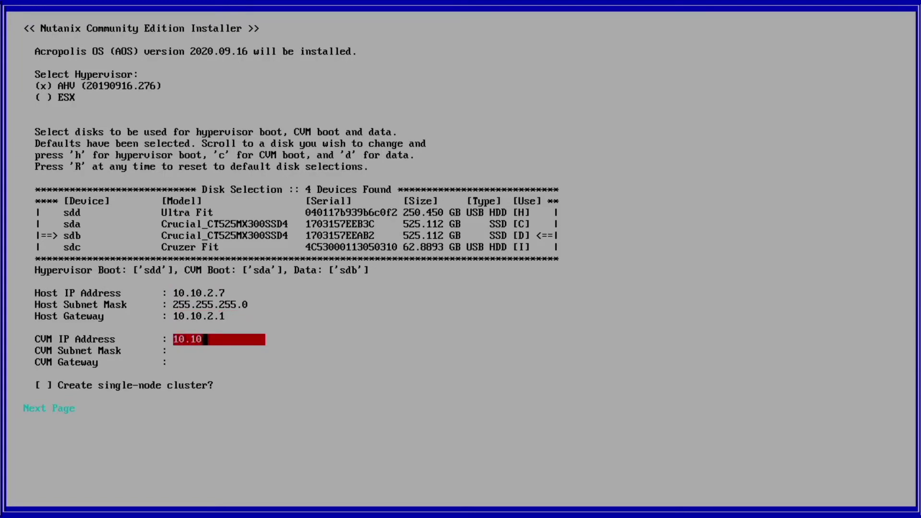
pyautogui.write('.2.8')
pyautogui.press('Tab')
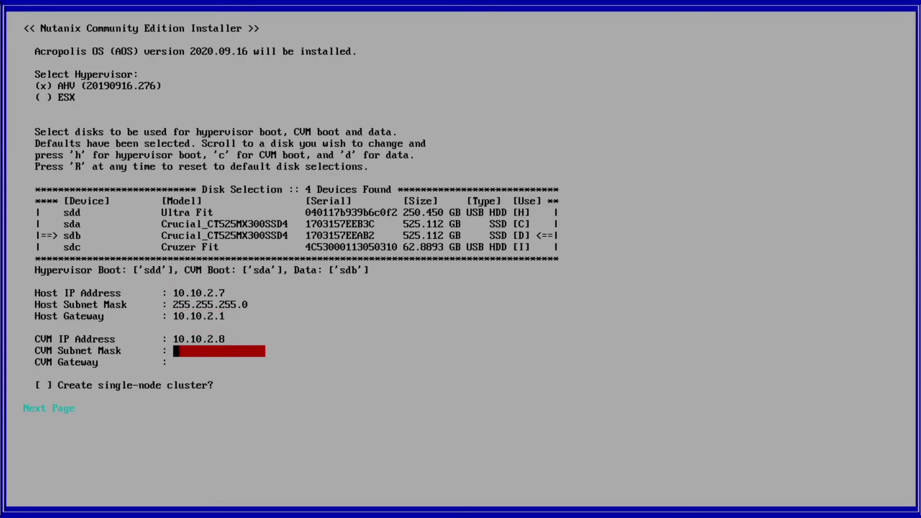
pyautogui.write('255.255.2')
pyautogui.write('55.255.0')
pyautogui.press('Tab')
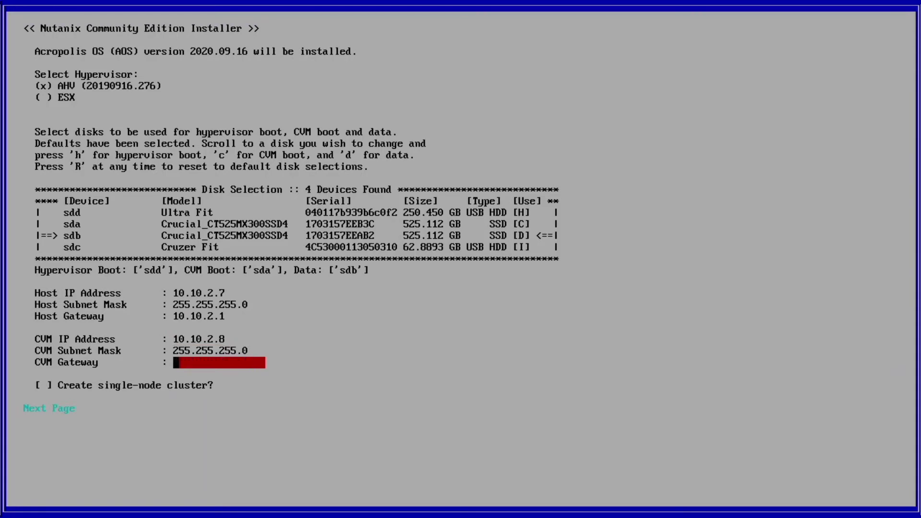
pyautogui.write('10.10.2.1')
pyautogui.press('Tab')
pyautogui.press('Tab')
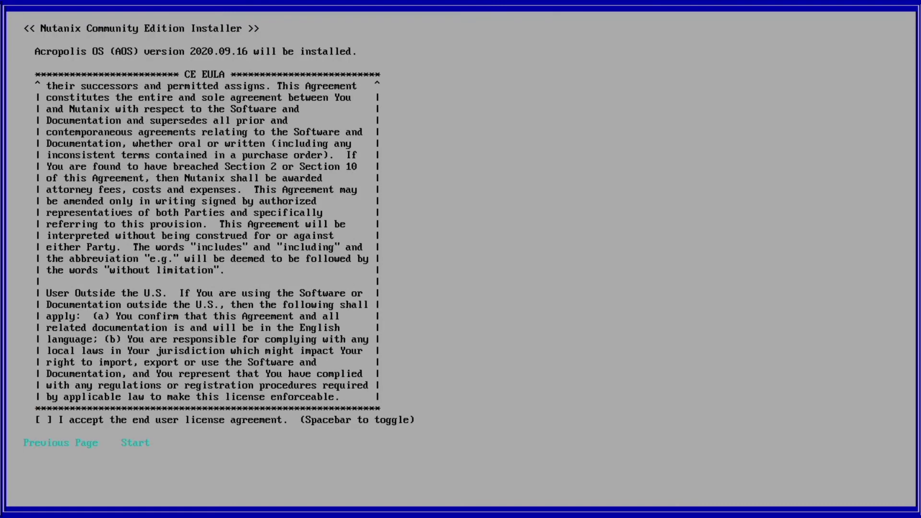
# Tick the CE EULA checkbox and launch the installation with Start.
pyautogui.press('Tab')
pyautogui.press('space')
pyautogui.press('Tab')
pyautogui.press('Tab')
pyautogui.press('Return')
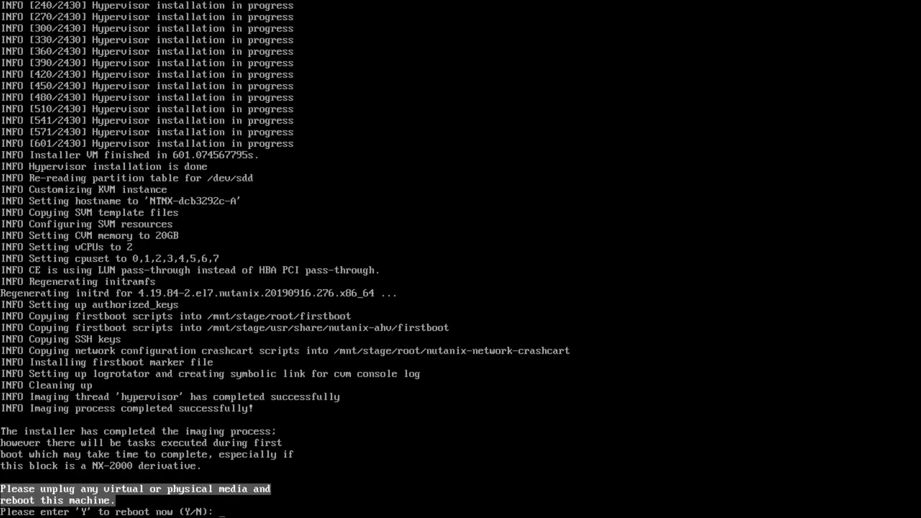
# Answer Y at the reboot prompt so the node restarts after imaging.
pyautogui.write('Y')
pyautogui.press('Return')
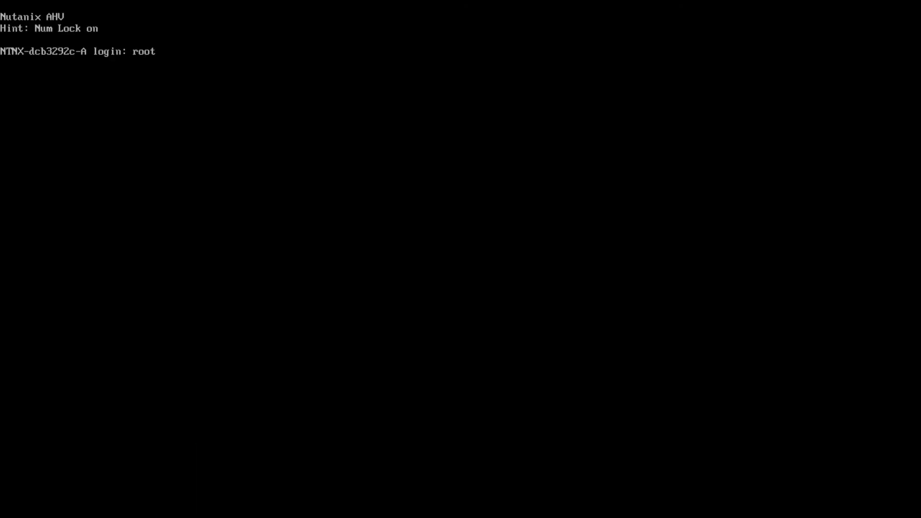
# Log in as root and ping the CVM at 10.10.2.8, then stop the ping.
pyautogui.press('Return')
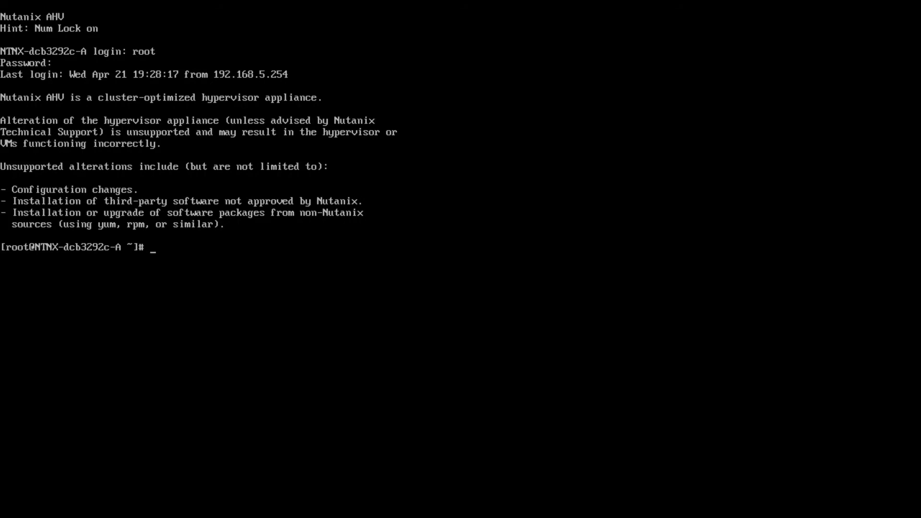
pyautogui.write('ping 10.10.2.8')
pyautogui.press('Return')
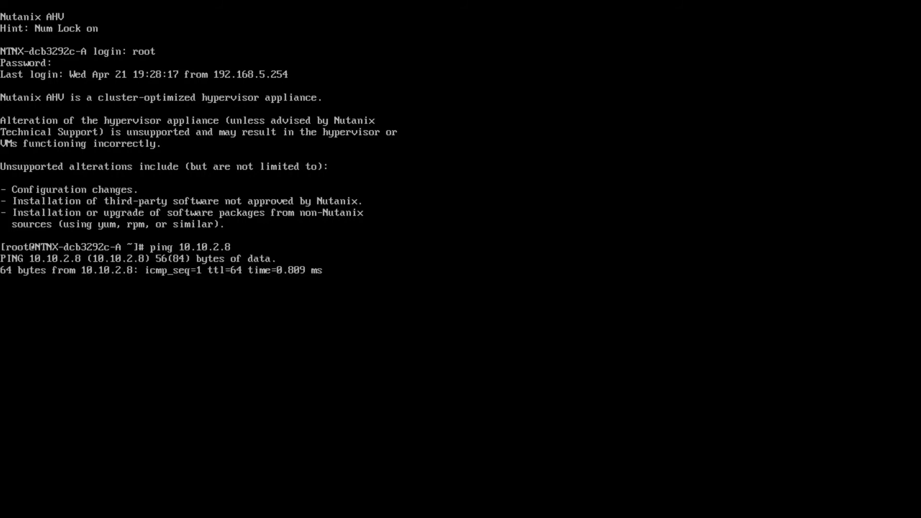
pyautogui.hotkey('ctrl', 'c')
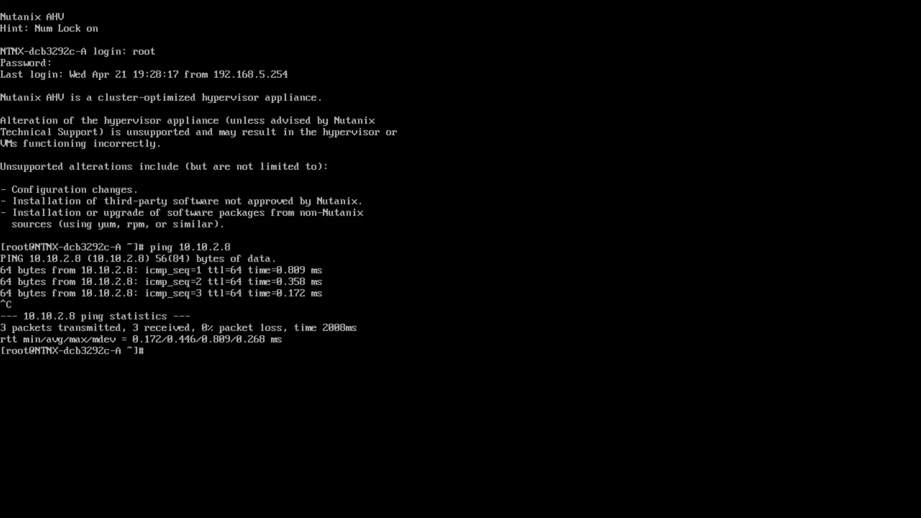
pyautogui.write('ssh nutanix@10.10.2.8')
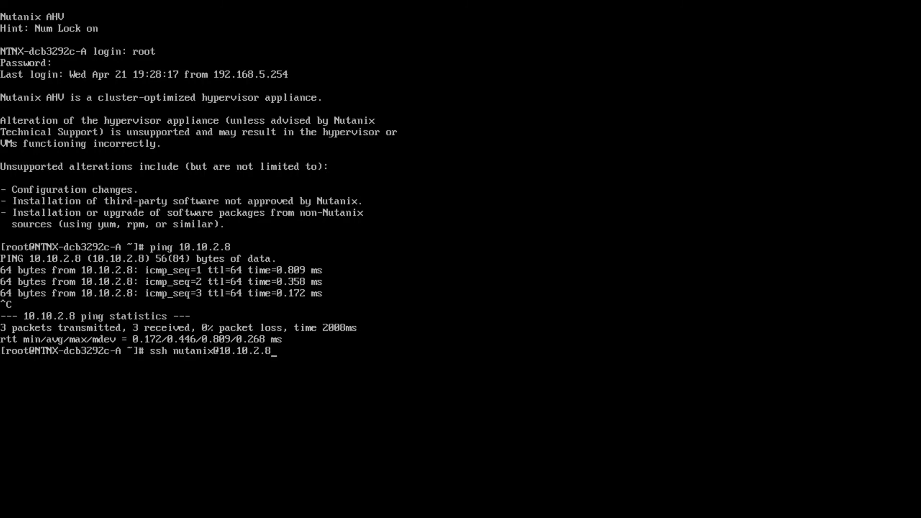
pyautogui.press('Return')
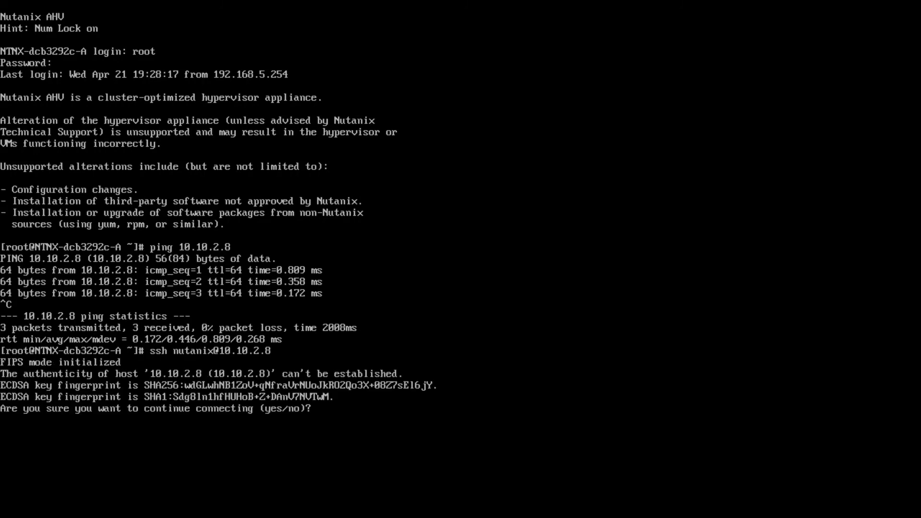
pyautogui.write('yes')
pyautogui.press('Return')
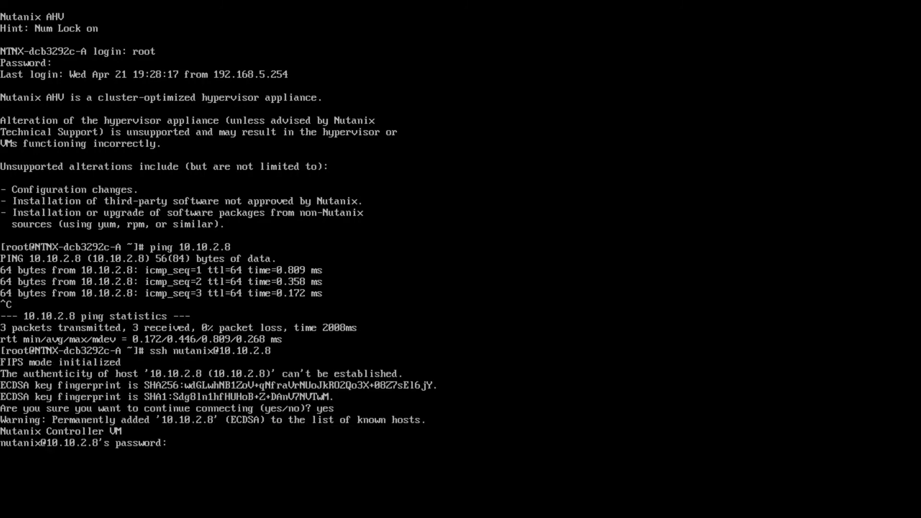
pyautogui.press('Return')
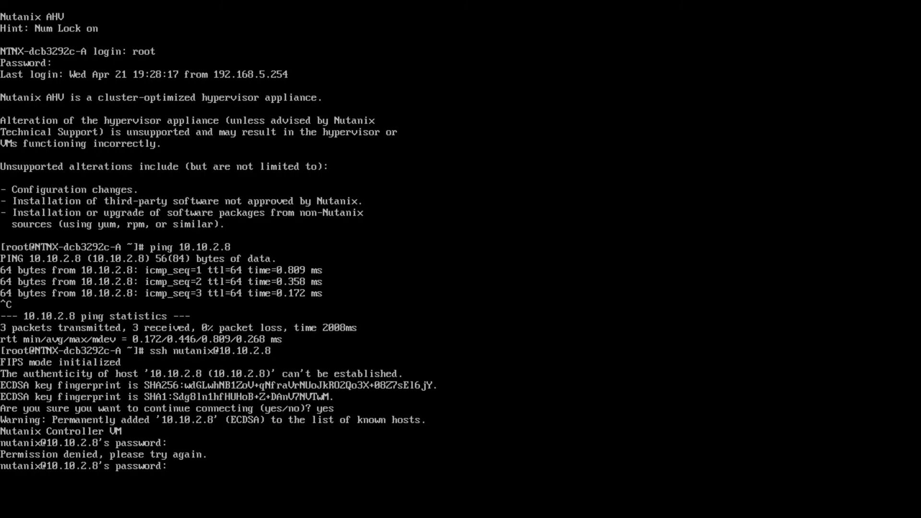
pyautogui.press('Return')
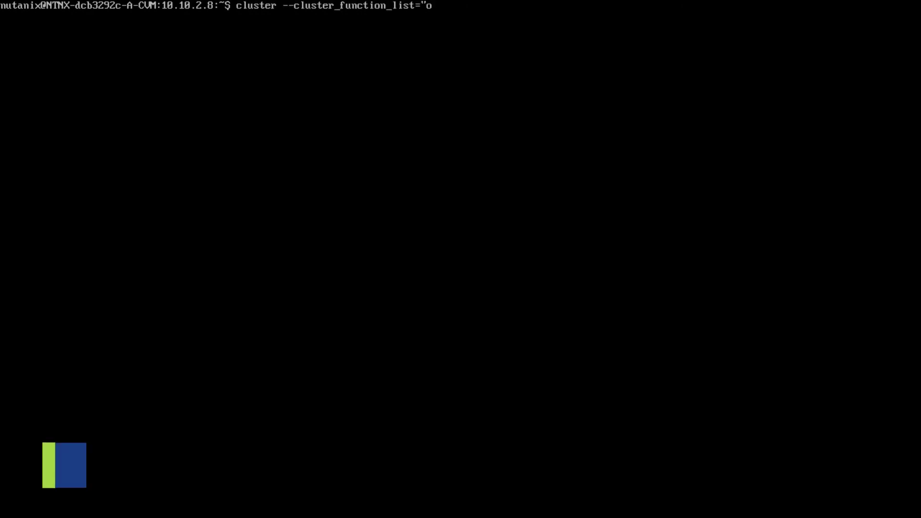
# Run the cluster create command with one_node_cluster function and SVM IP 10.10.2.8 on the CVM.
pyautogui.write('" --')
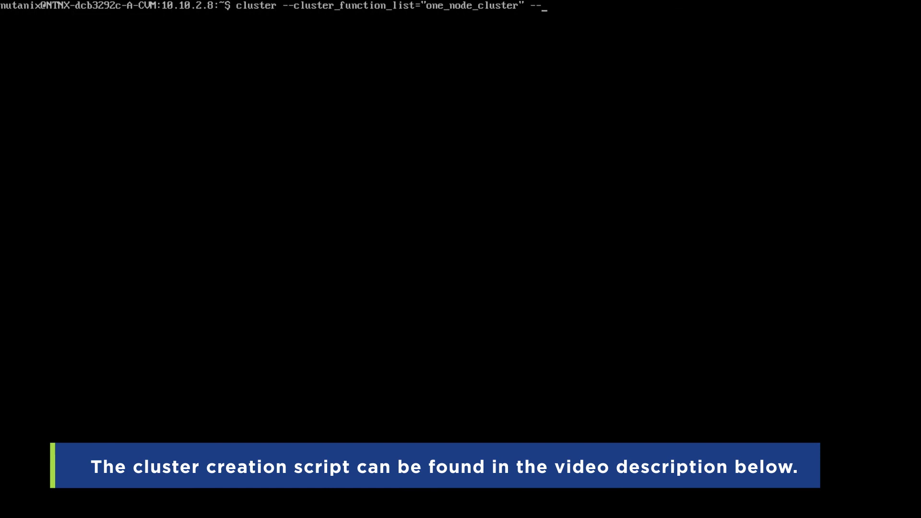
pyautogui.write('svm_ips=10.10.2.8 create')
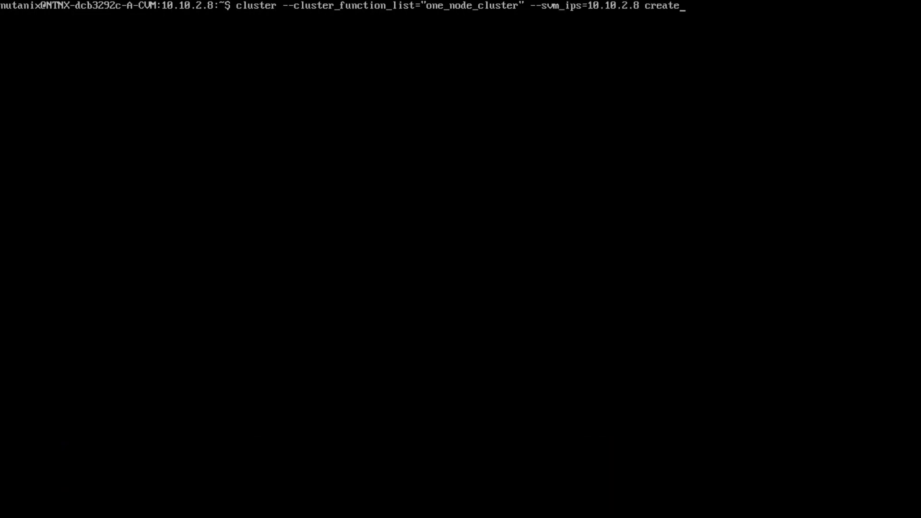
pyautogui.press('Return')
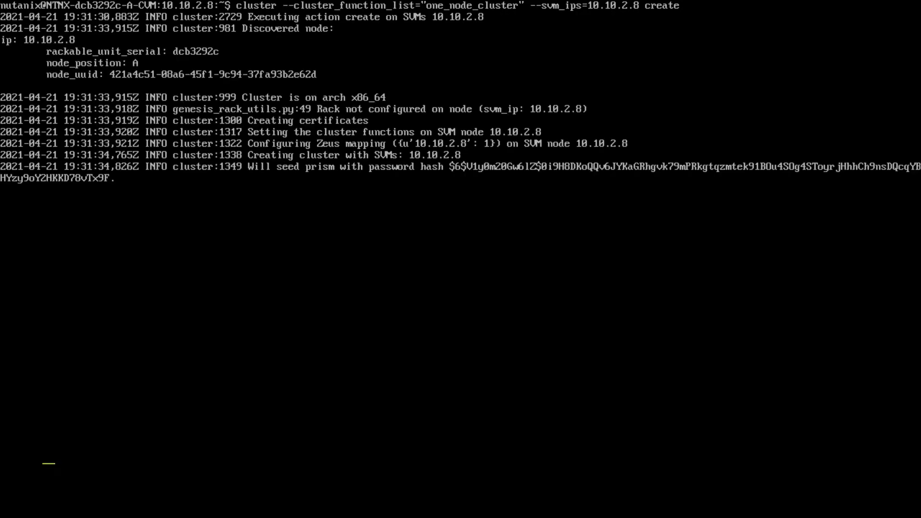